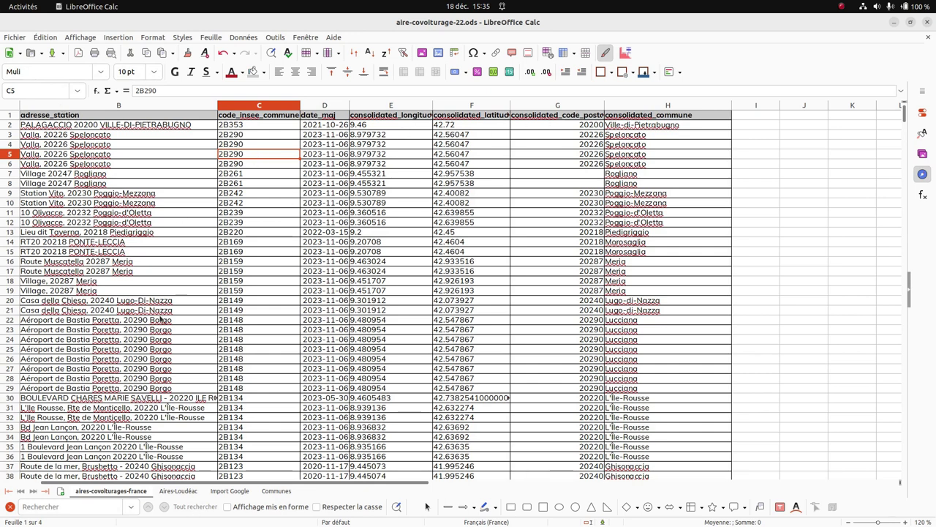
# Step: Examine the list of carpool areas on the Aires-Loudéac sheet, including the insee code column
pyautogui.click(180, 491)
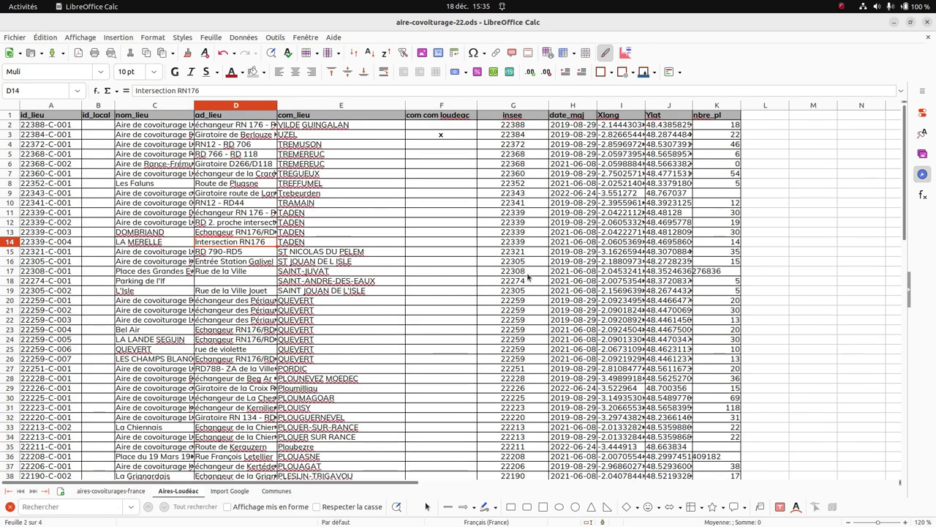
pyautogui.scroll(-2, 529, 277)
pyautogui.scroll(-4, 529, 276)
pyautogui.scroll(-5, 529, 276)
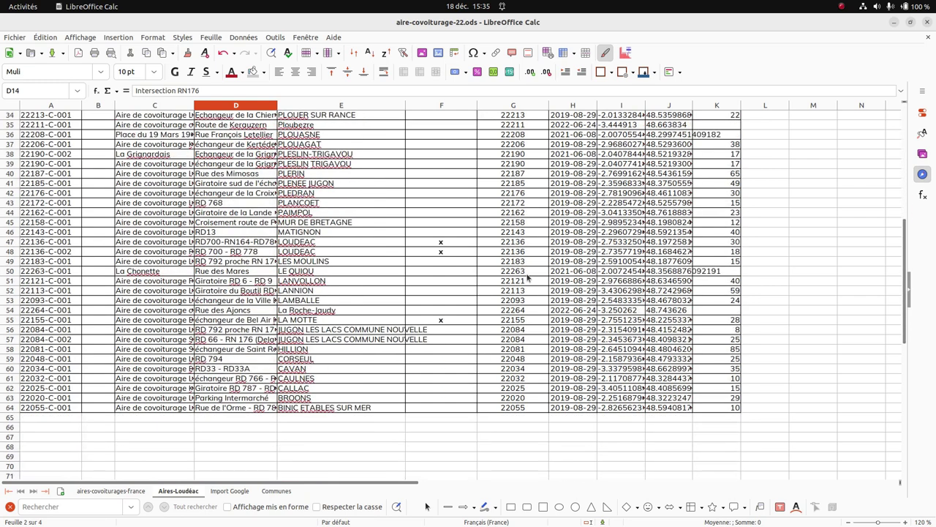
pyautogui.scroll(10, 529, 277)
pyautogui.scroll(1, 528, 276)
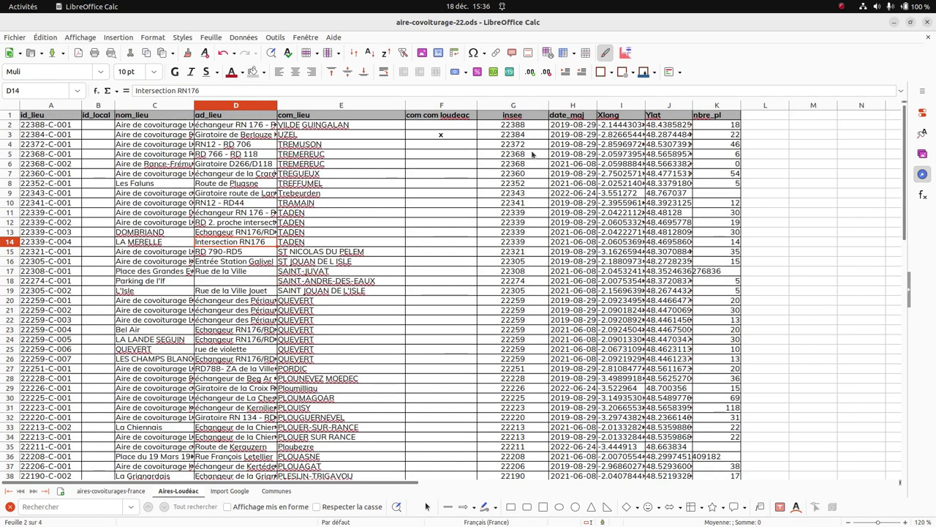
pyautogui.click(527, 136)
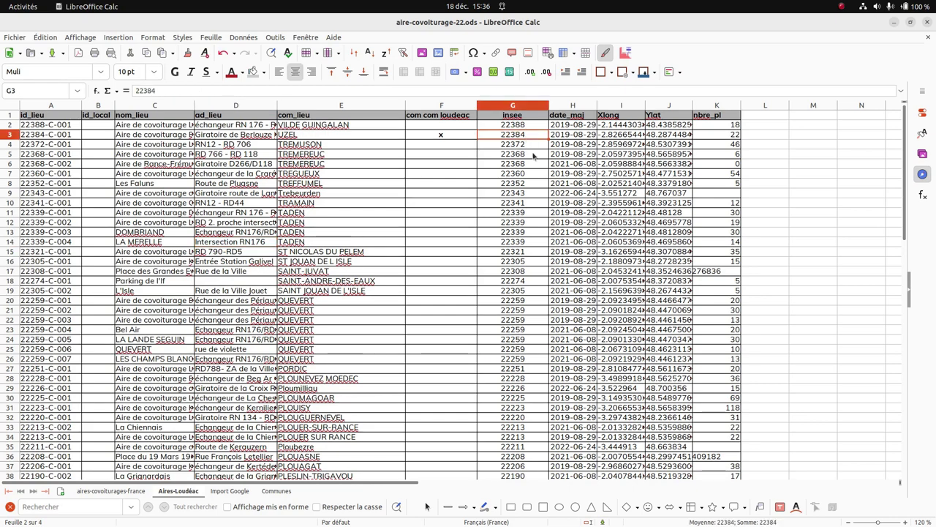
pyautogui.scroll(-9, 532, 199)
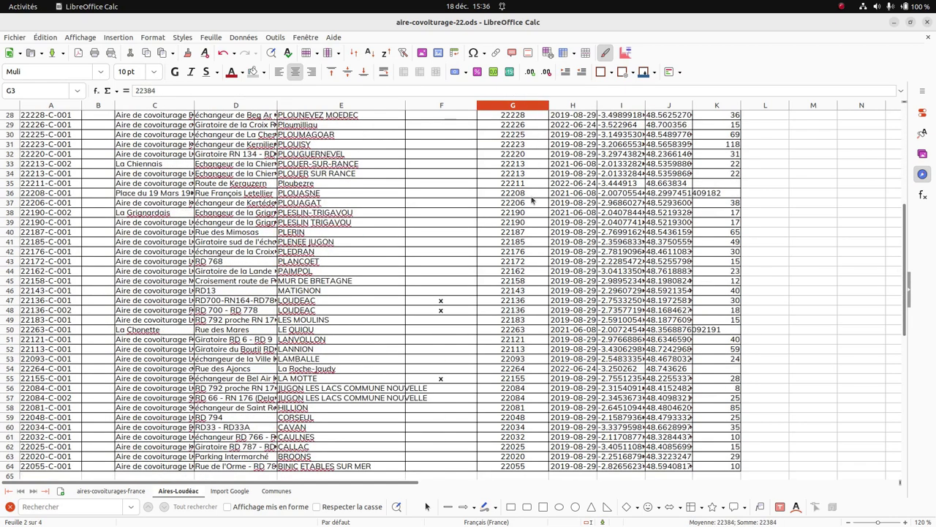
pyautogui.scroll(-5, 532, 199)
pyautogui.scroll(14, 532, 199)
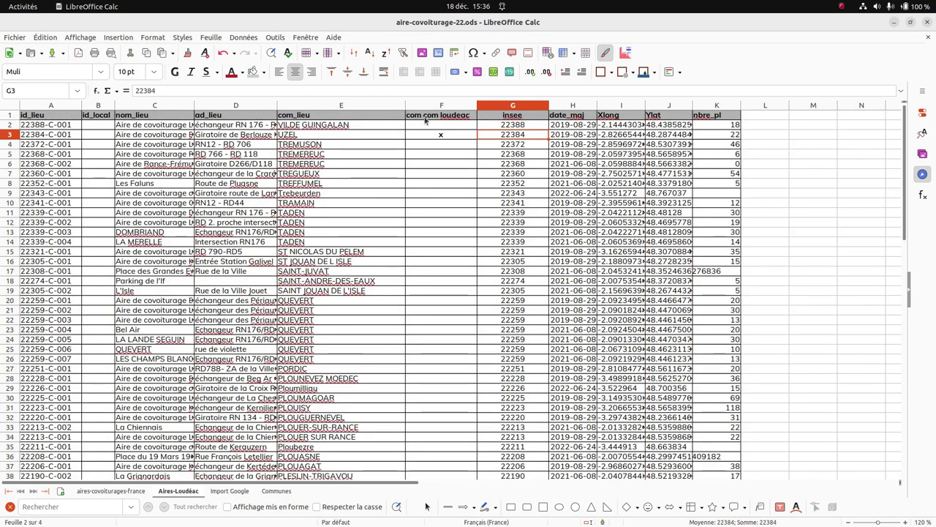
# Step: Examine the rows marked x in the com com loudeac column, and consult the Communes sheet
pyautogui.click(443, 138)
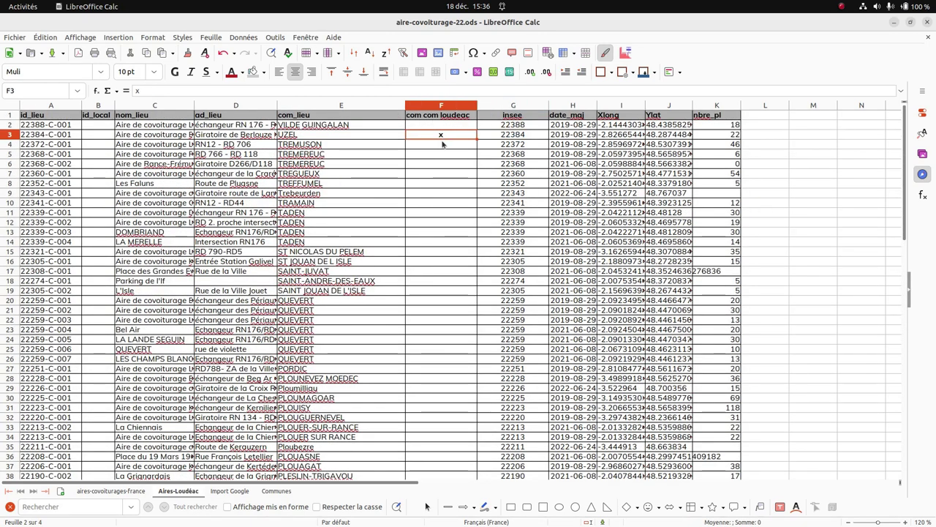
pyautogui.scroll(-9, 445, 239)
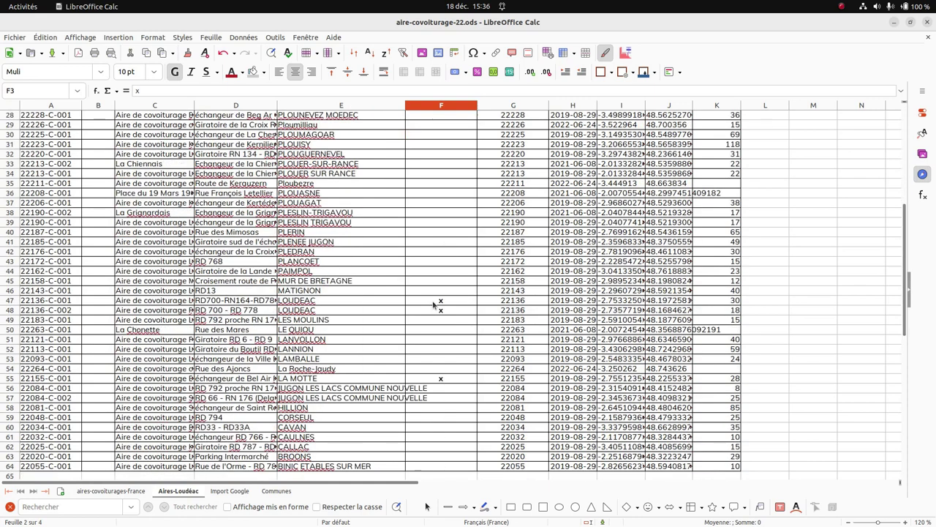
pyautogui.click(433, 301)
pyautogui.click(436, 310)
pyautogui.click(425, 379)
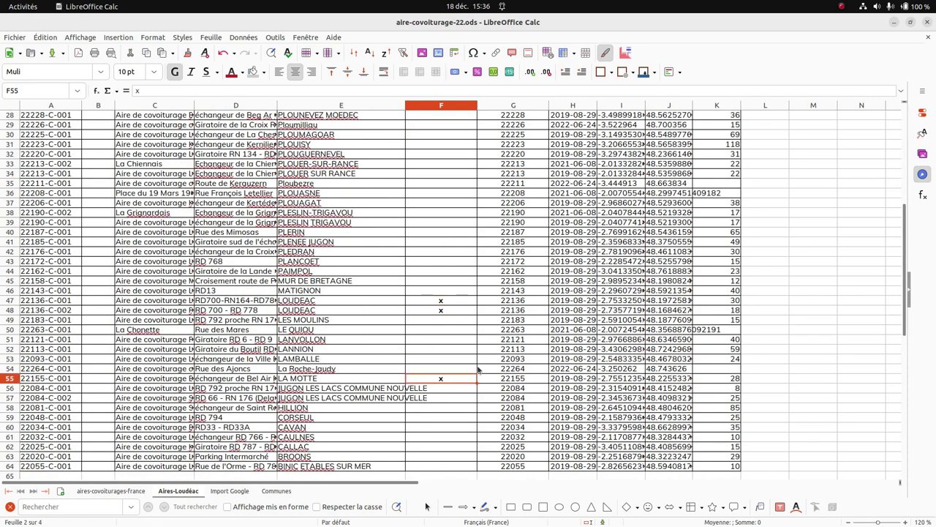
pyautogui.scroll(-4, 478, 369)
pyautogui.scroll(13, 478, 369)
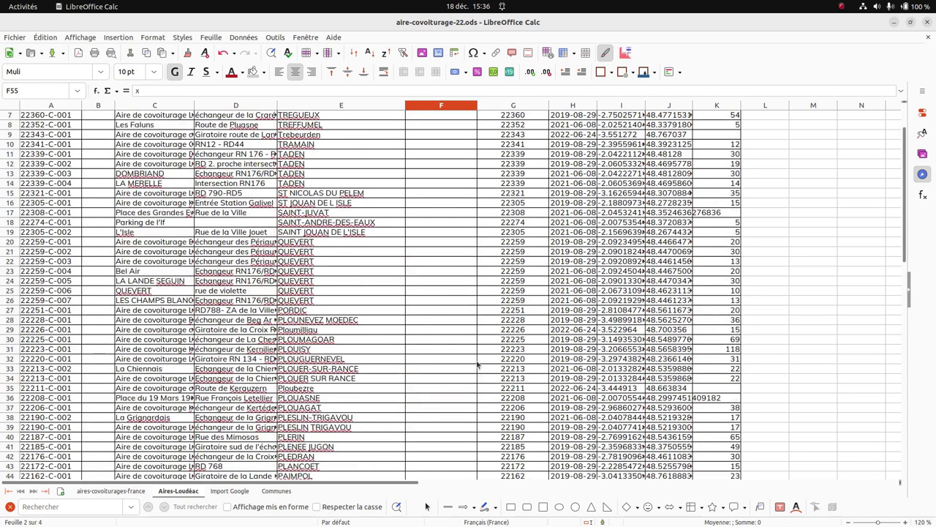
pyautogui.click(278, 491)
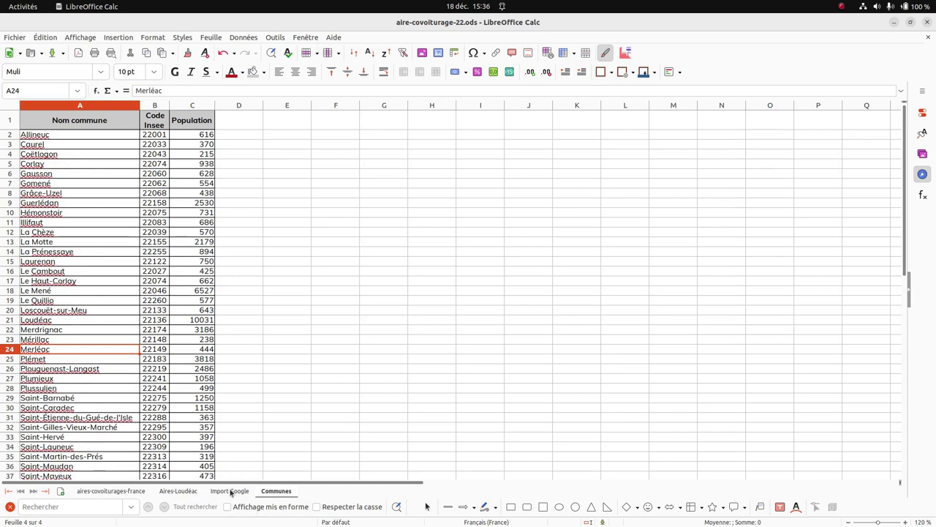
# Step: Set up a standard filter on the Aires-Loudéac table with the criterion com com loudeac = x
pyautogui.click(179, 492)
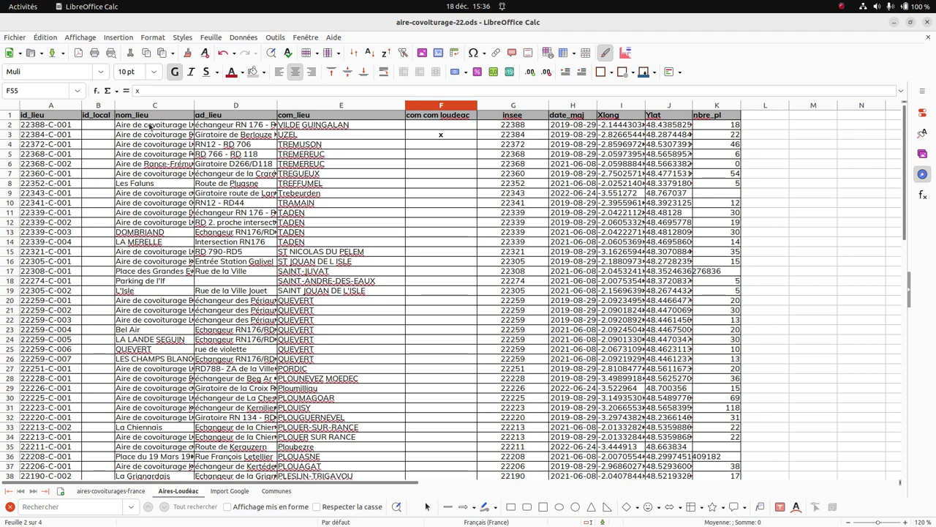
pyautogui.click(321, 205)
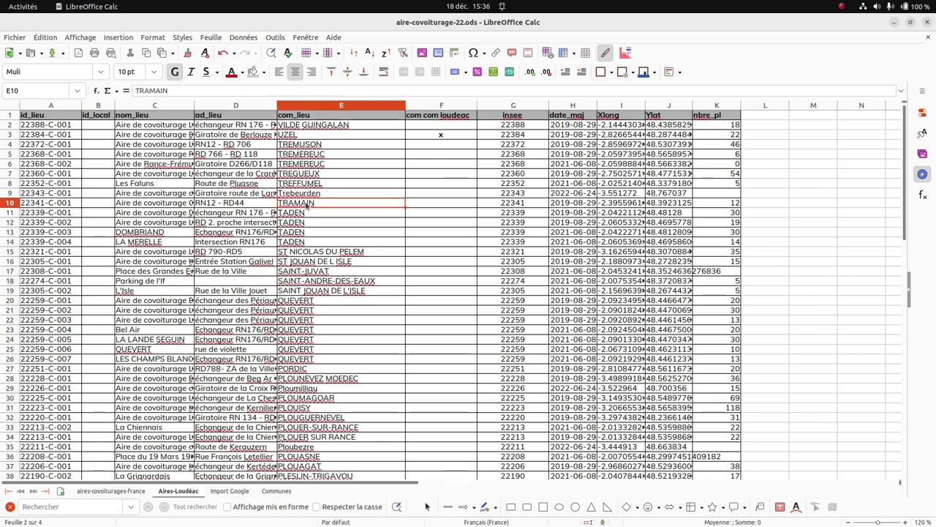
pyautogui.click(244, 37)
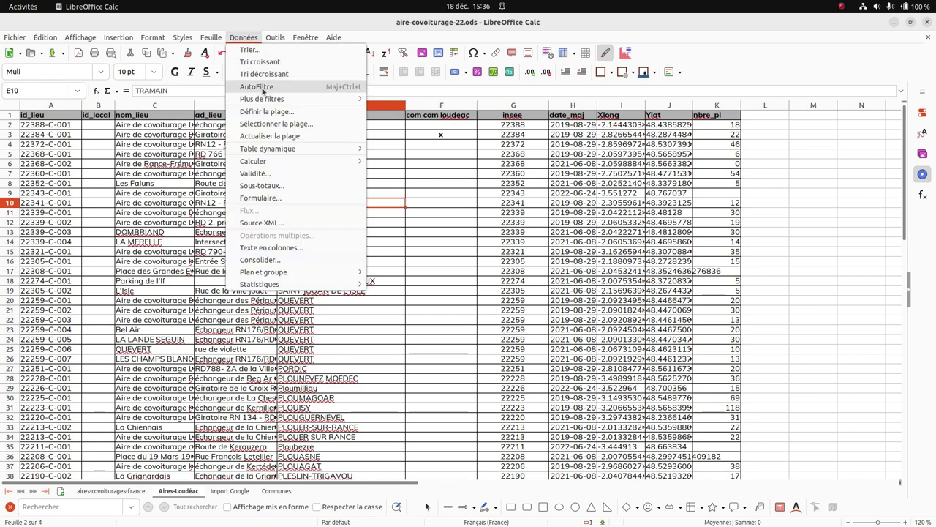
pyautogui.moveTo(266, 99)
pyautogui.click(414, 99)
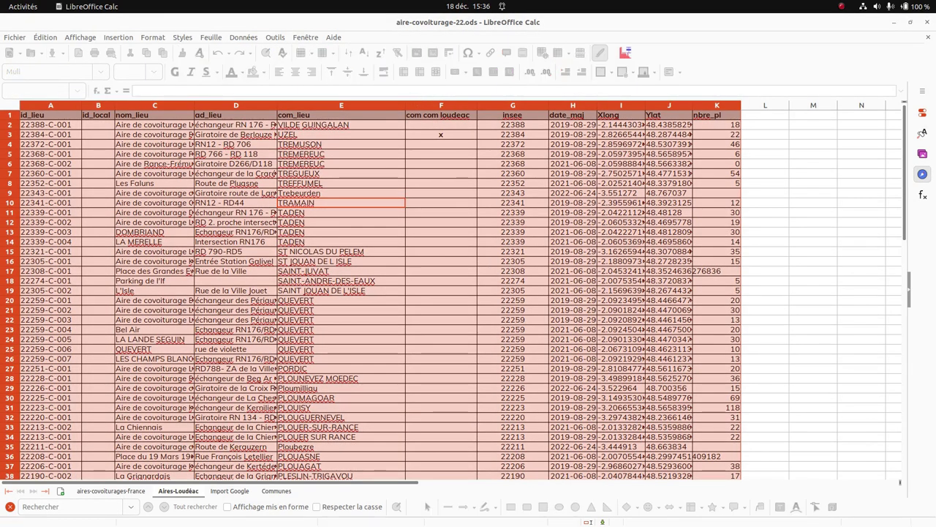
pyautogui.moveTo(378, 136); pyautogui.dragTo(372, 191)
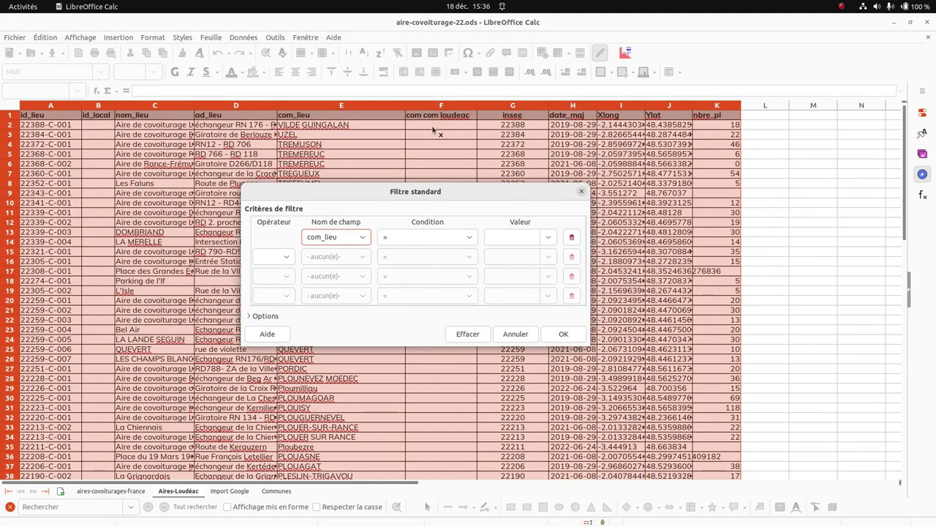
pyautogui.click(363, 236)
pyautogui.click(347, 319)
pyautogui.click(548, 237)
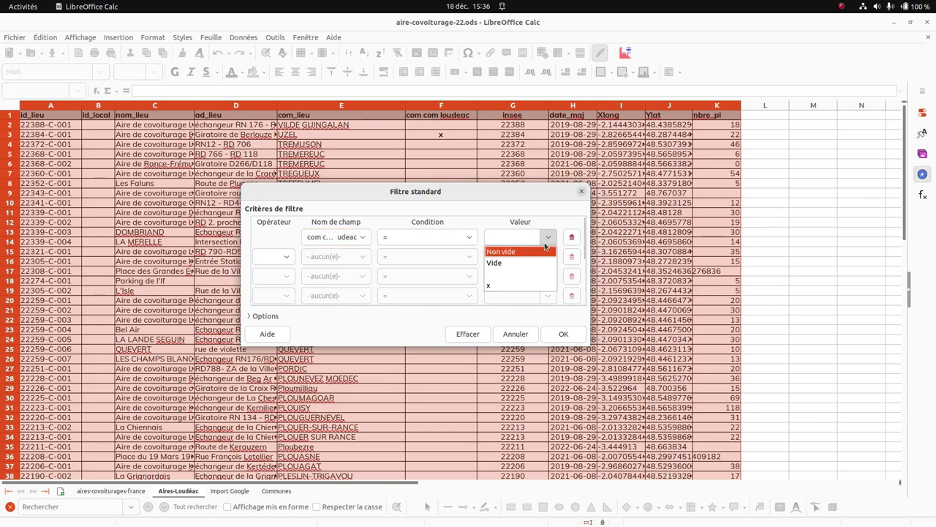
pyautogui.click(497, 288)
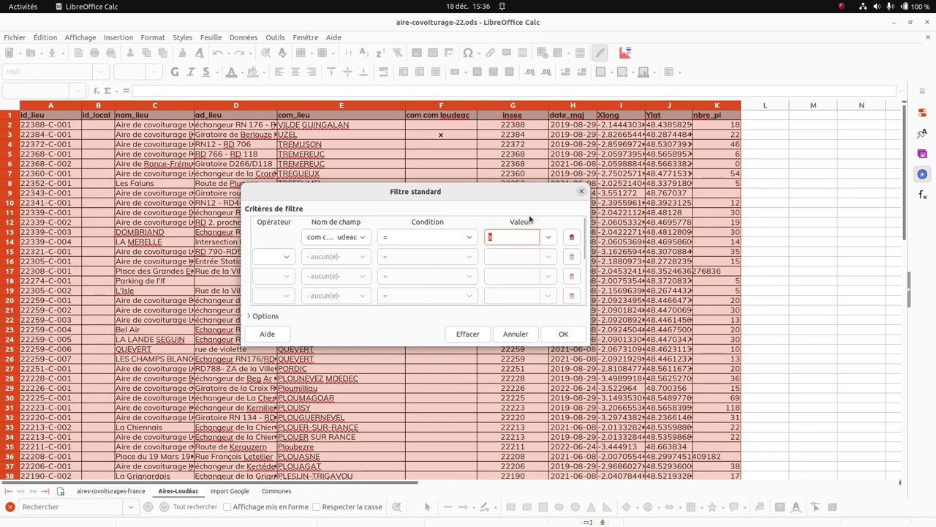
# Step: Make the filter copy its result to cell A1 of the Import Google sheet and apply it
pyautogui.click(252, 317)
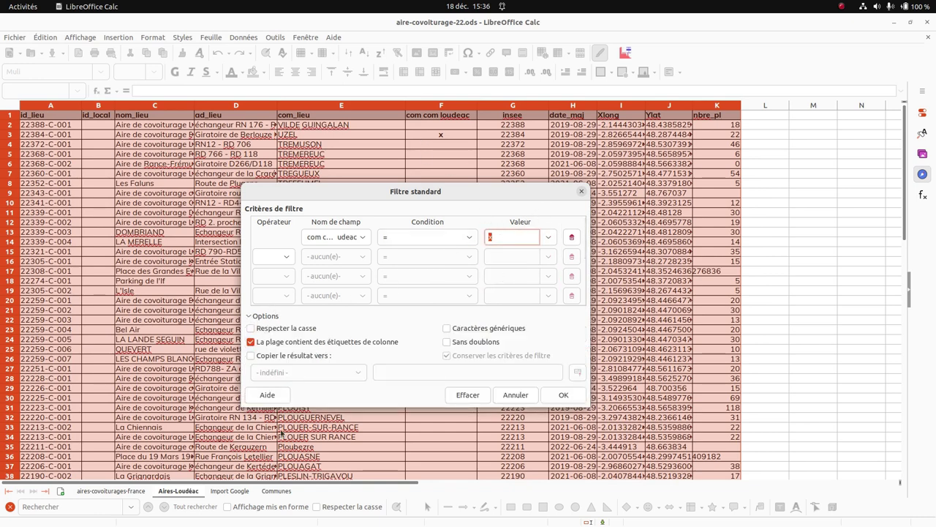
pyautogui.click(251, 355)
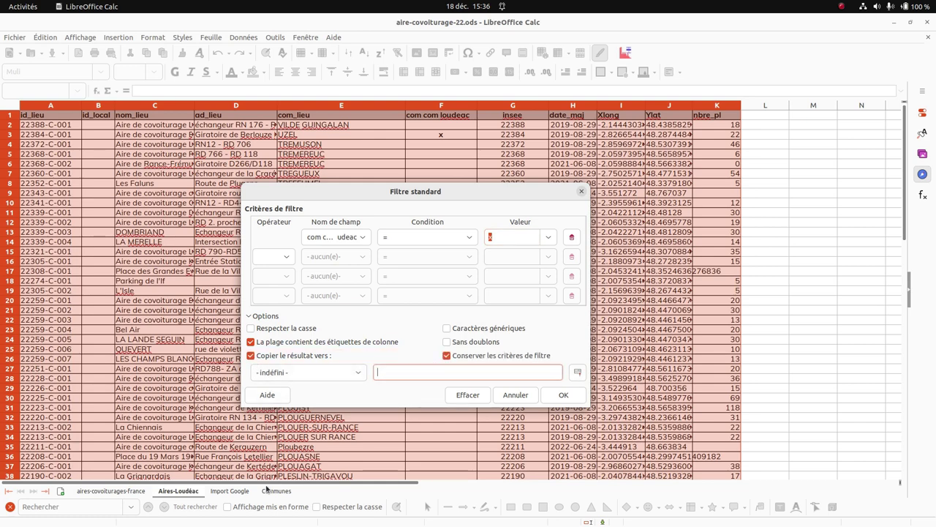
pyautogui.click(230, 491)
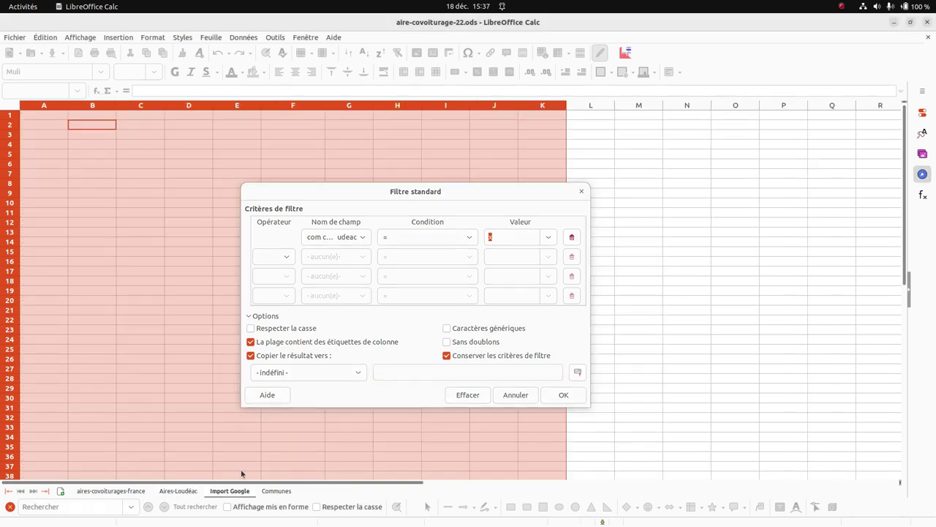
pyautogui.click(51, 117)
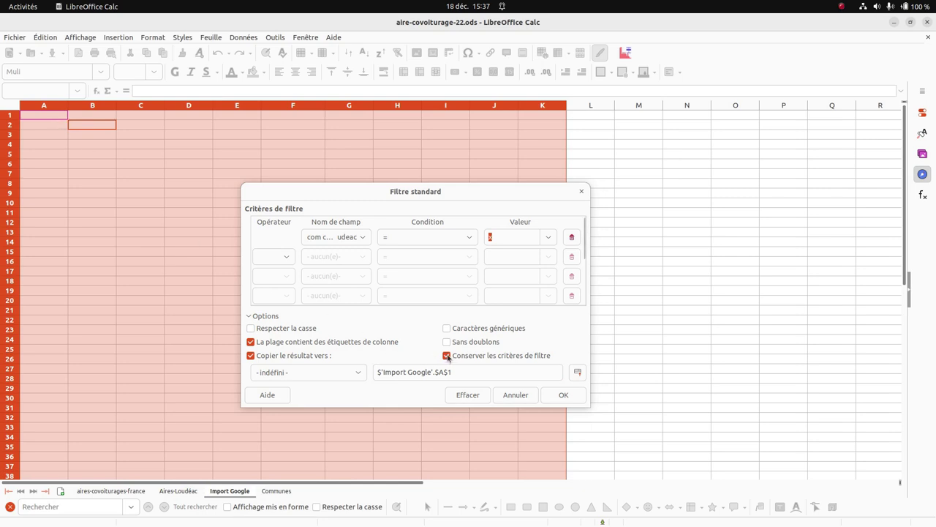
pyautogui.click(562, 395)
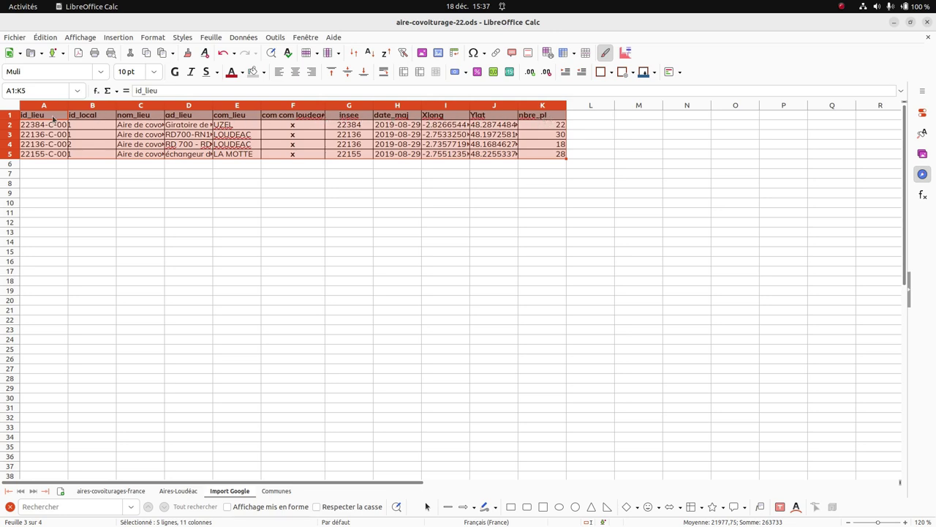
# Step: Delete the id_lieu and id_local columns from the copied table and widen the nom_lieu and ad_lieu columns
pyautogui.moveTo(52, 107); pyautogui.dragTo(82, 107)
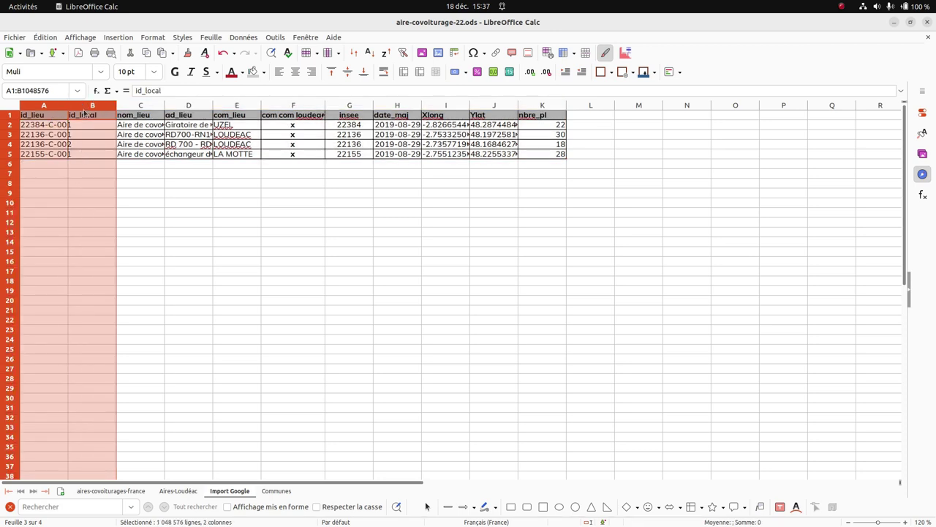
pyautogui.rightClick(85, 108)
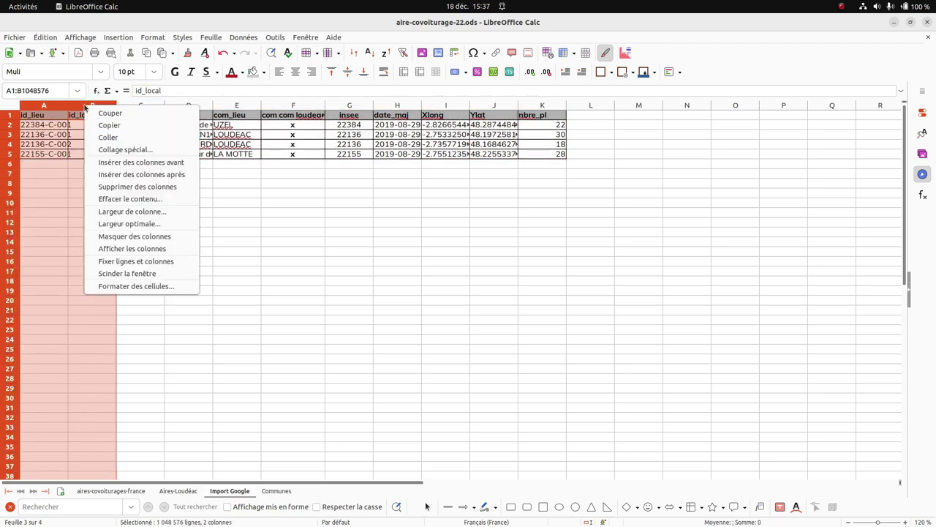
pyautogui.click(120, 188)
pyautogui.moveTo(68, 108); pyautogui.dragTo(132, 109)
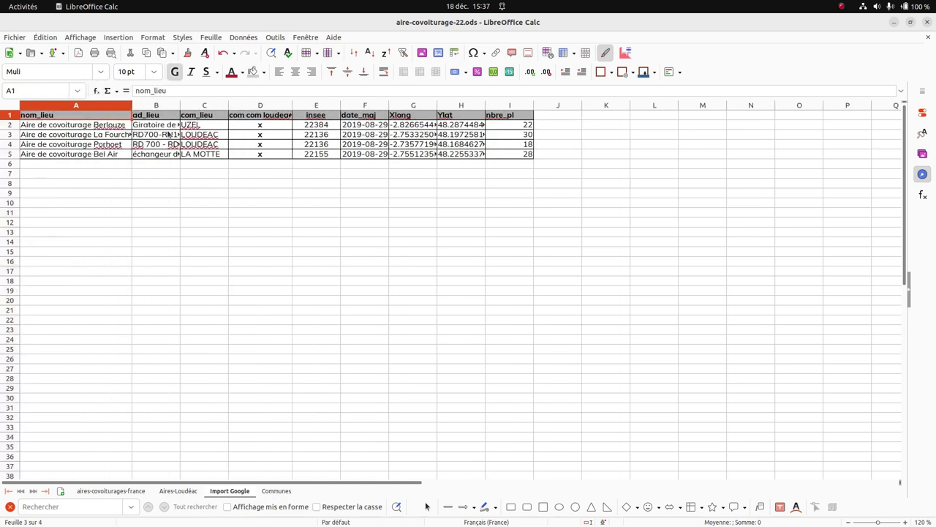
pyautogui.moveTo(179, 105); pyautogui.dragTo(252, 104)
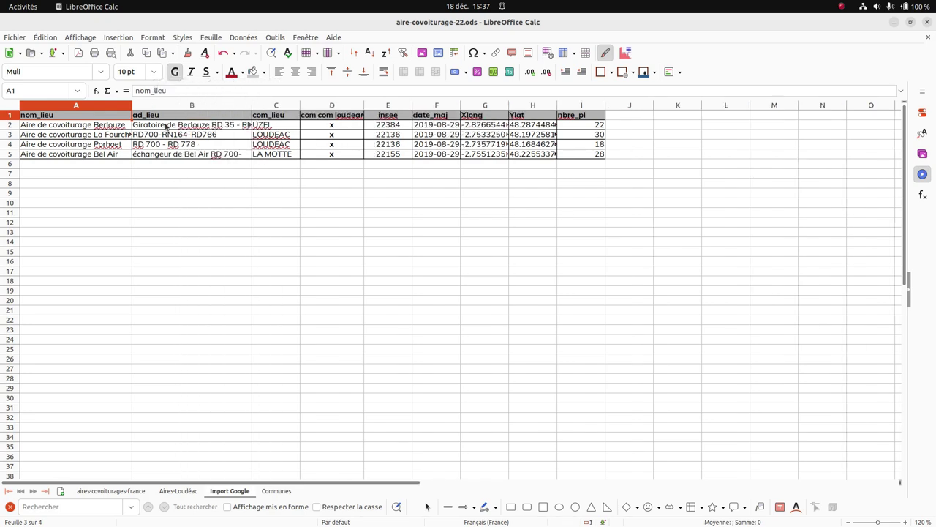
# Step: Rename the ad_lieu header as adresse and the com_lieu header as commune
pyautogui.click(163, 117)
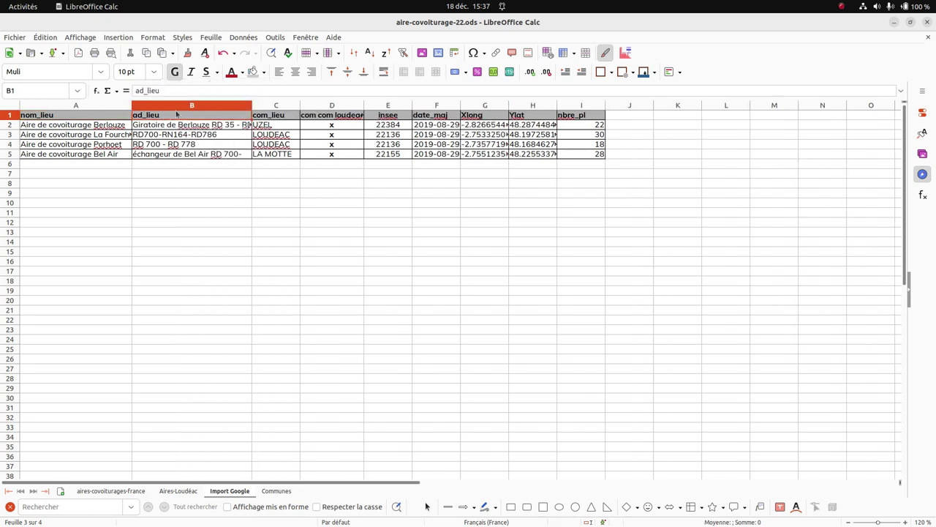
pyautogui.write('adresse')
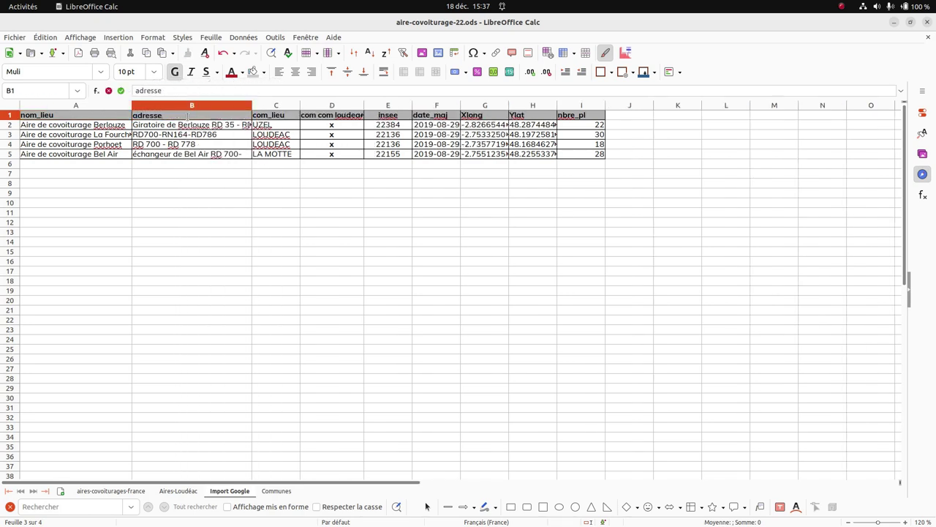
pyautogui.click(261, 119)
pyautogui.write('commune')
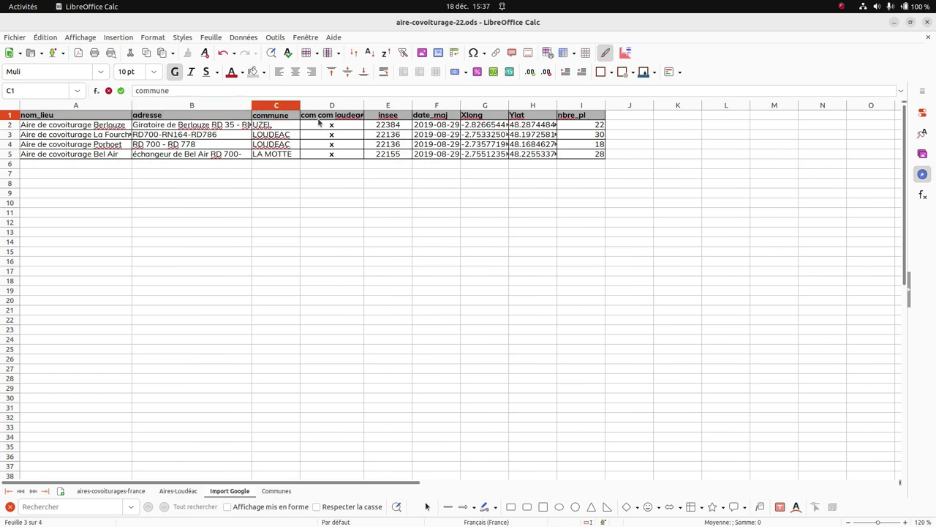
# Step: Delete the com com loudeac and date_maj columns from the Import Google sheet
pyautogui.click(337, 106)
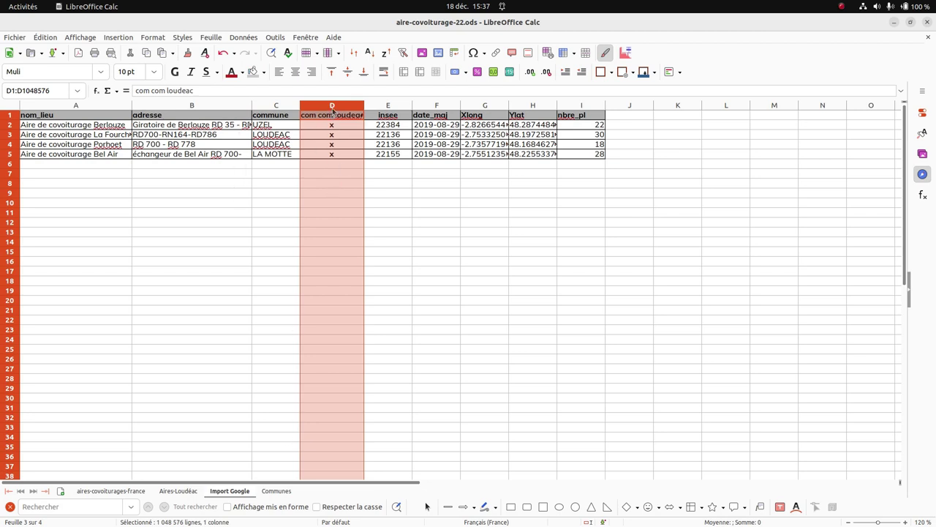
pyautogui.rightClick(335, 107)
pyautogui.click(287, 149)
pyautogui.rightClick(347, 109)
pyautogui.click(363, 188)
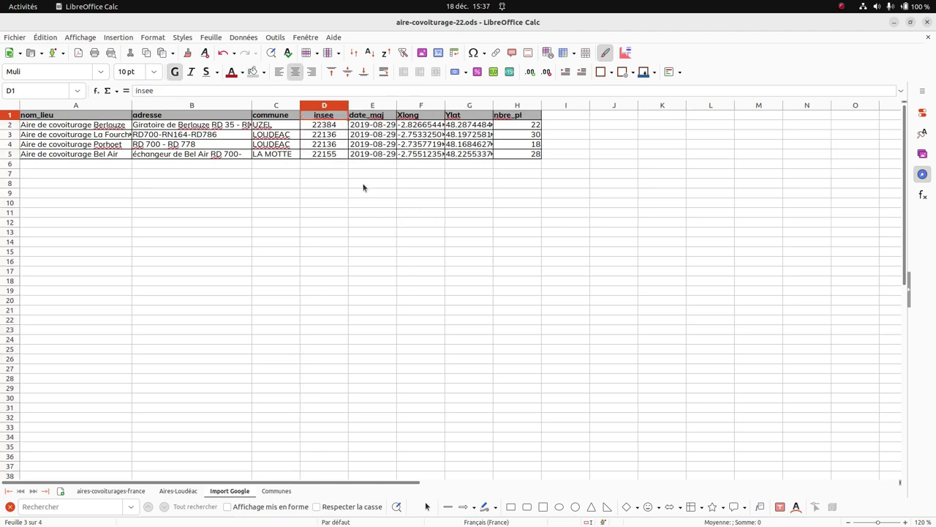
pyautogui.click(382, 106)
pyautogui.rightClick(382, 106)
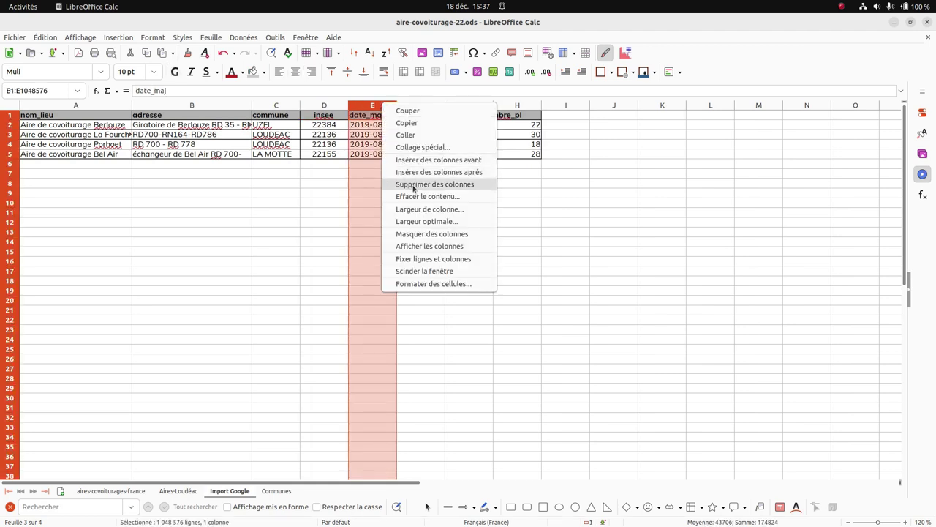
pyautogui.click(414, 188)
# Step: Check the headers of the remaining Xlong and nbre_pl columns
pyautogui.click(376, 117)
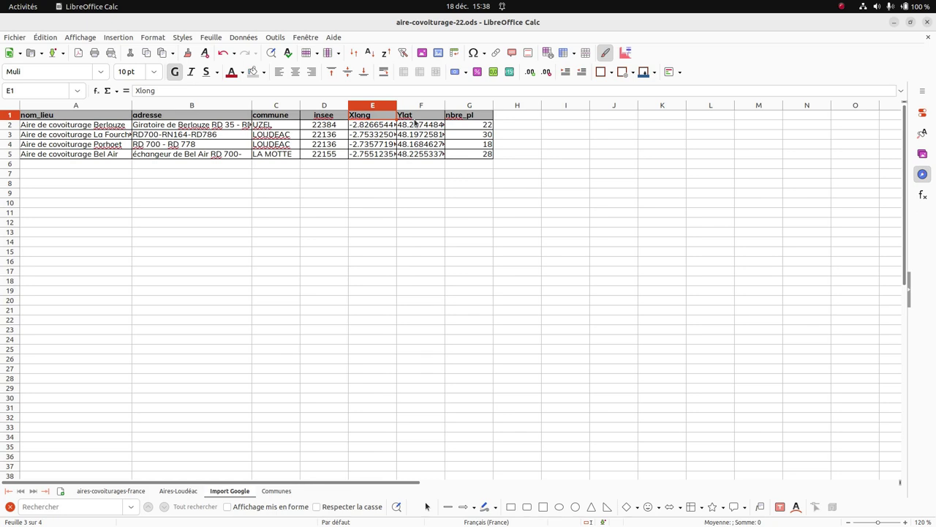
pyautogui.click(474, 117)
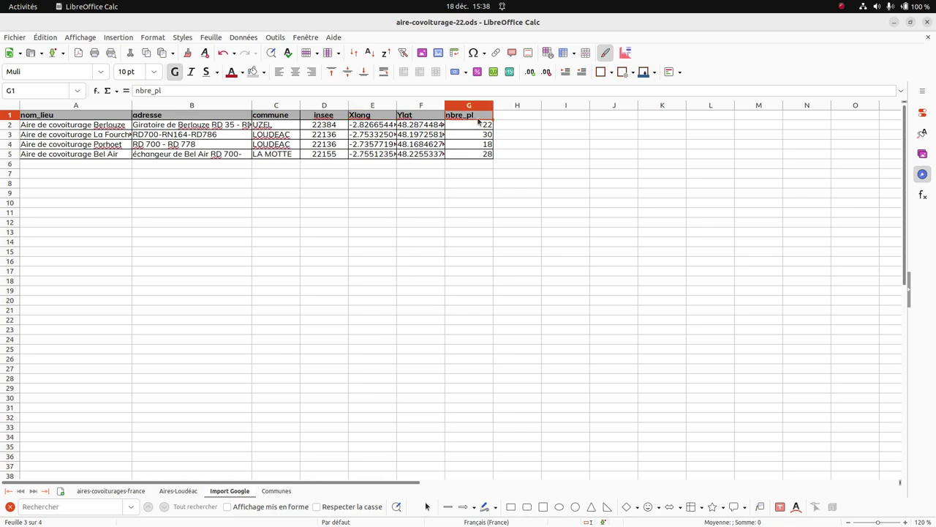
# Step: Copy the prefix "Aire de covoiturage" from the Berlouze entry in the nom_lieu column
pyautogui.click(55, 118)
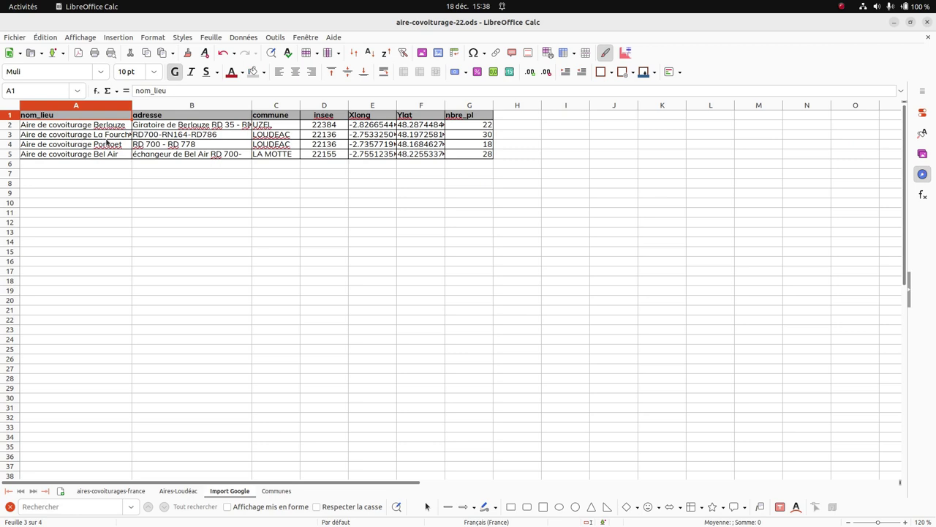
pyautogui.doubleClick(74, 125)
pyautogui.moveTo(93, 125); pyautogui.dragTo(20, 125)
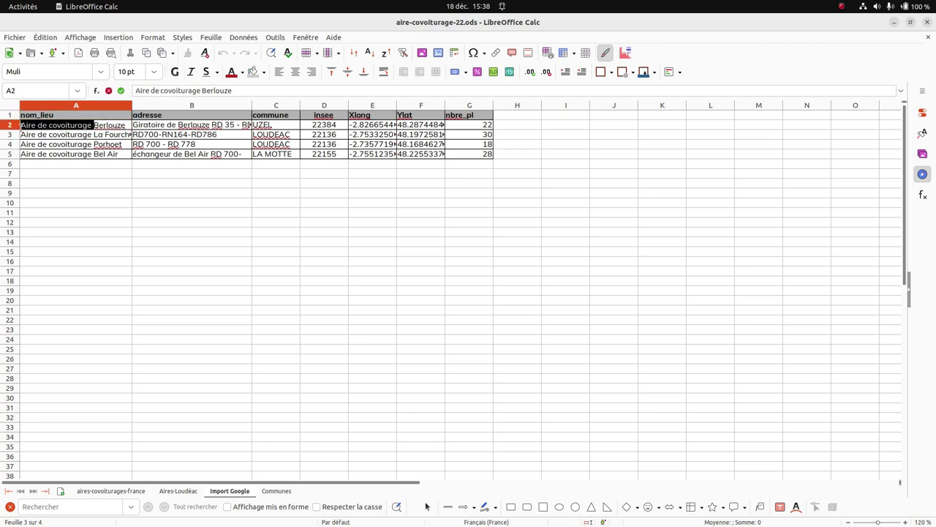
pyautogui.click(108, 136)
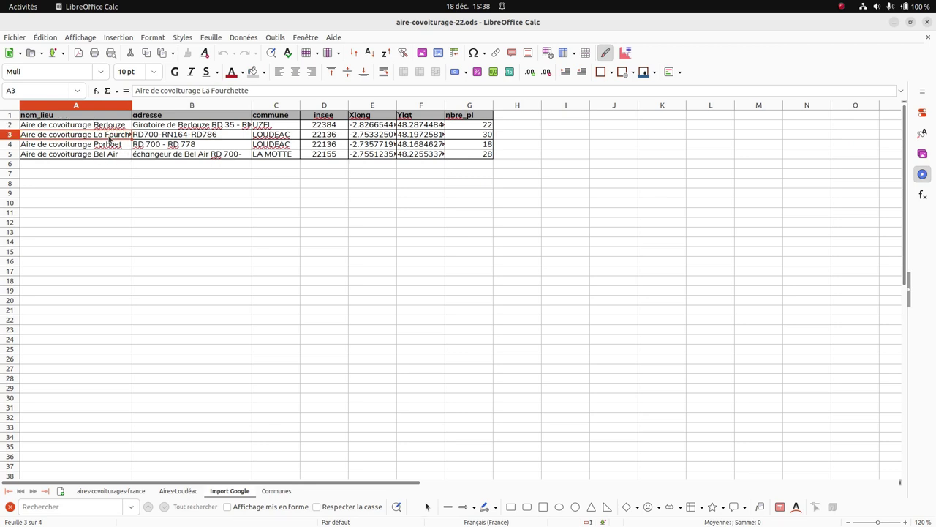
pyautogui.doubleClick(93, 126)
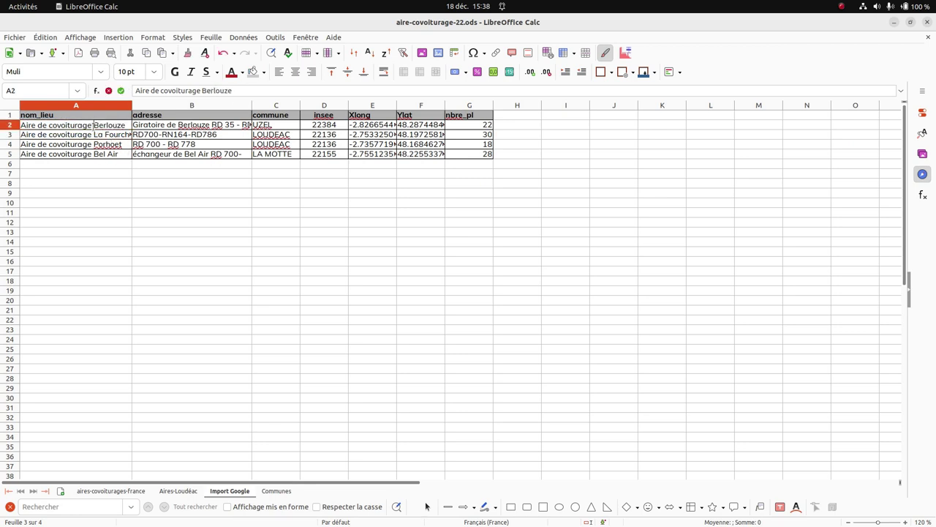
pyautogui.moveTo(93, 125); pyautogui.dragTo(22, 126)
pyautogui.click(92, 126)
pyautogui.click(93, 125)
pyautogui.rightClick(32, 129)
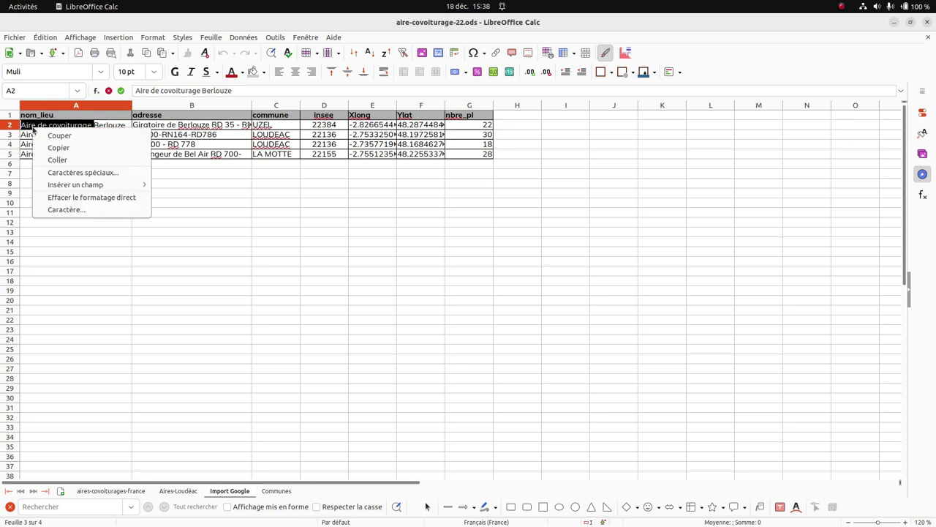
pyautogui.click(51, 148)
pyautogui.click(98, 163)
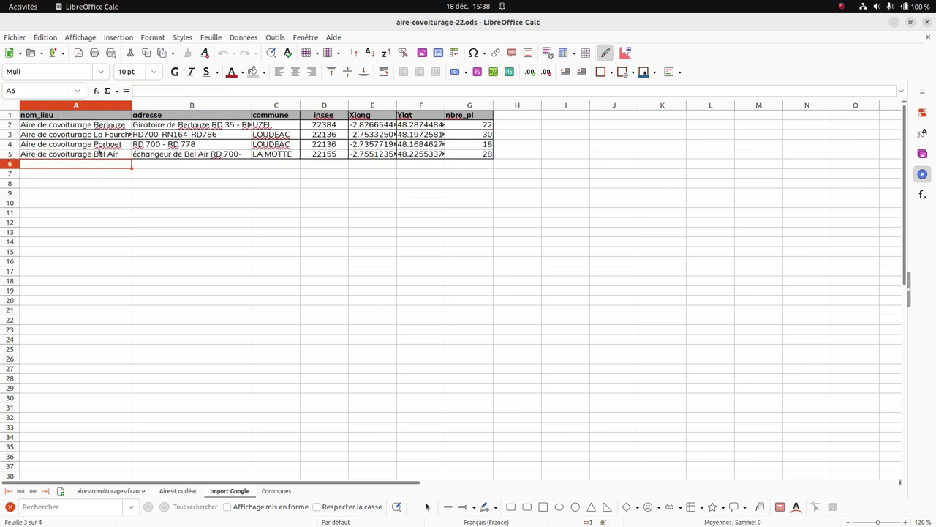
# Step: Remove "Aire de covoiturage" from cells A2:A5 by replacing every occurrence within the selection with nothing
pyautogui.moveTo(95, 125); pyautogui.dragTo(95, 153)
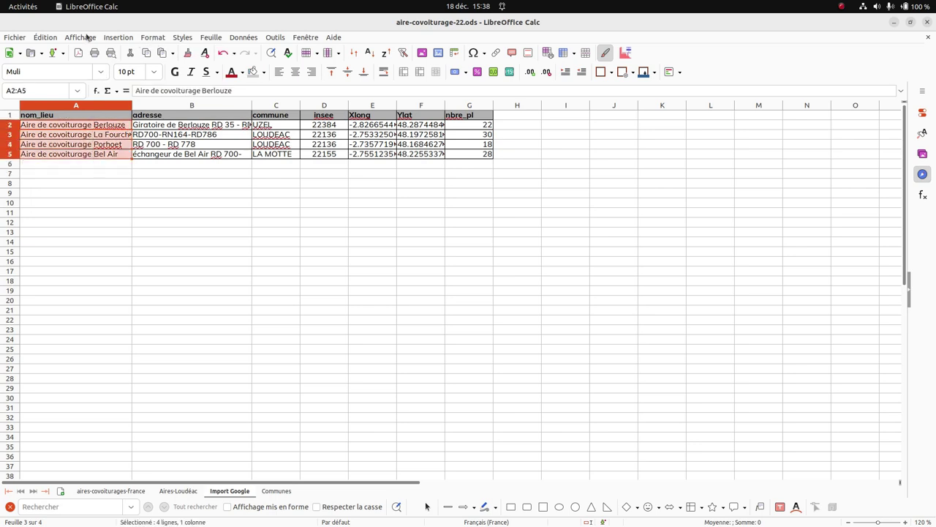
pyautogui.click(42, 37)
pyautogui.click(88, 174)
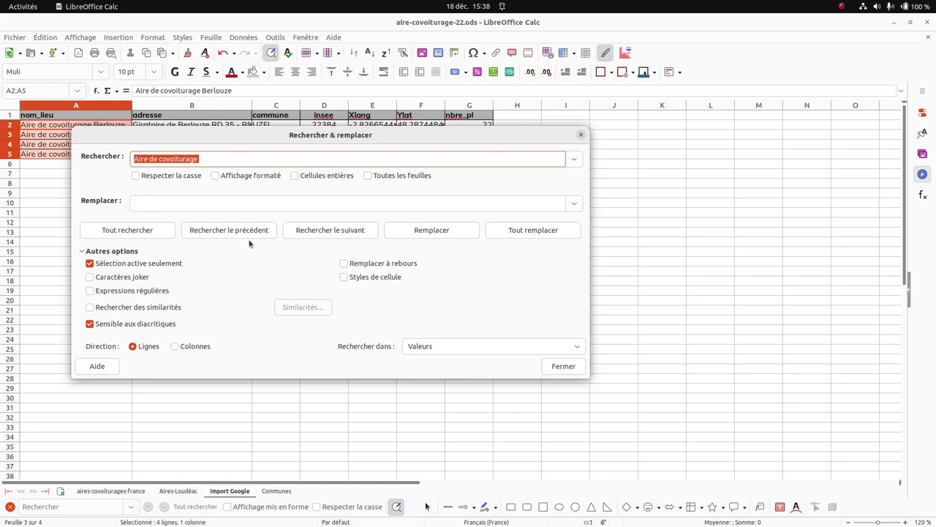
pyautogui.click(528, 232)
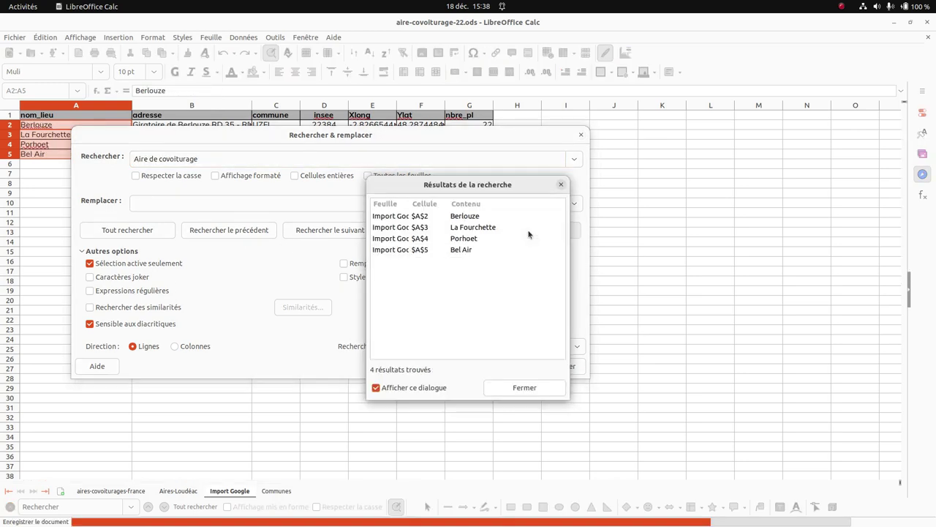
pyautogui.click(520, 388)
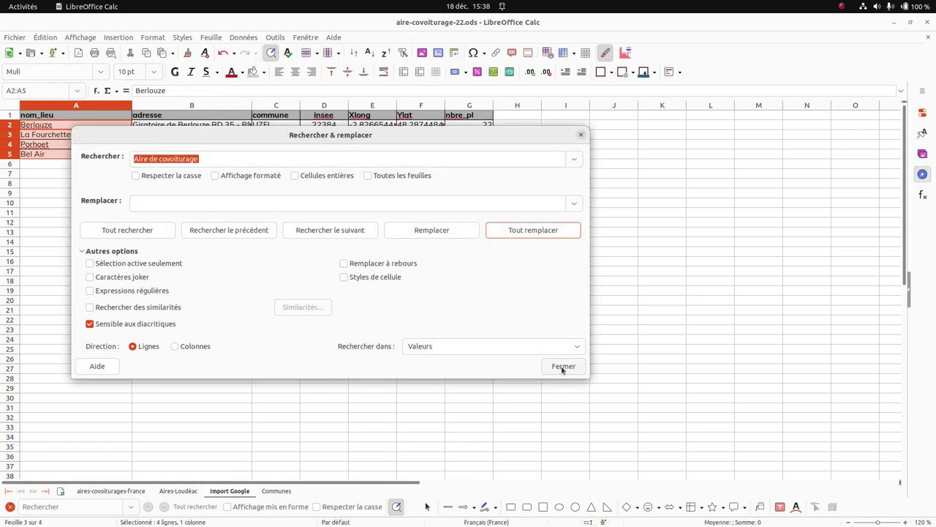
pyautogui.click(563, 367)
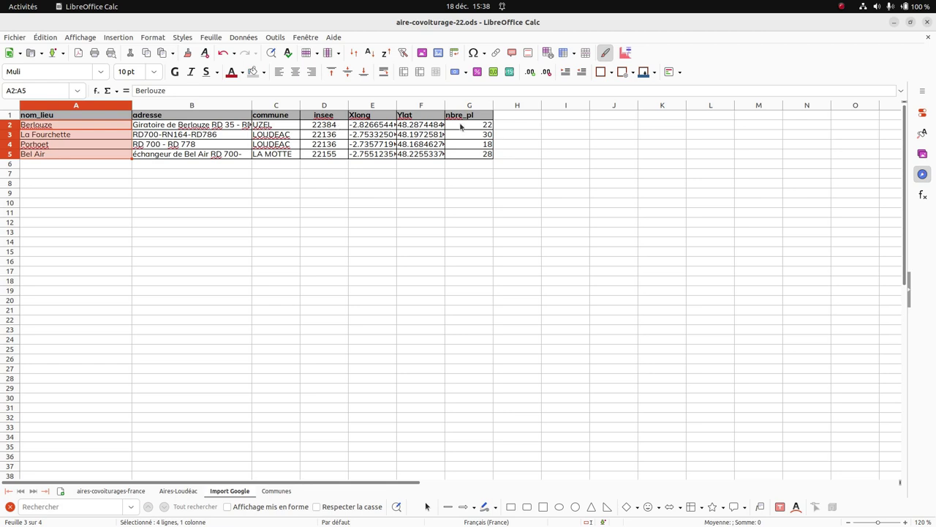
# Step: Copy the cleaned table A1:G5 from the Import Google sheet and paste it into a new blank spreadsheet
pyautogui.click(200, 136)
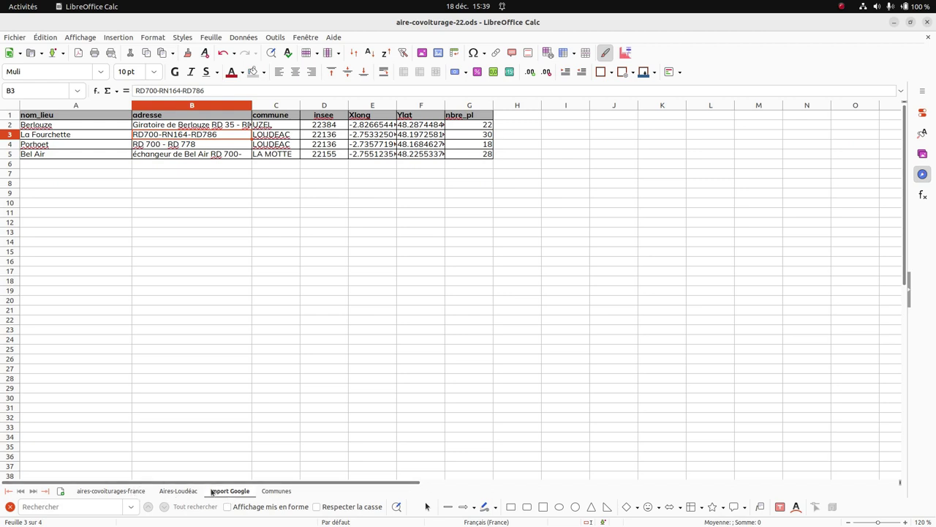
pyautogui.moveTo(63, 119); pyautogui.dragTo(464, 154)
pyautogui.rightClick(432, 135)
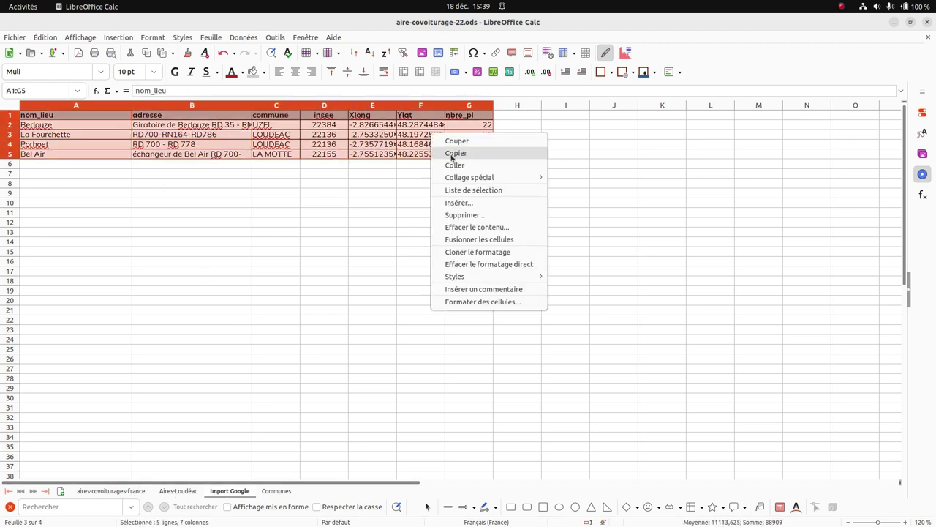
pyautogui.click(453, 153)
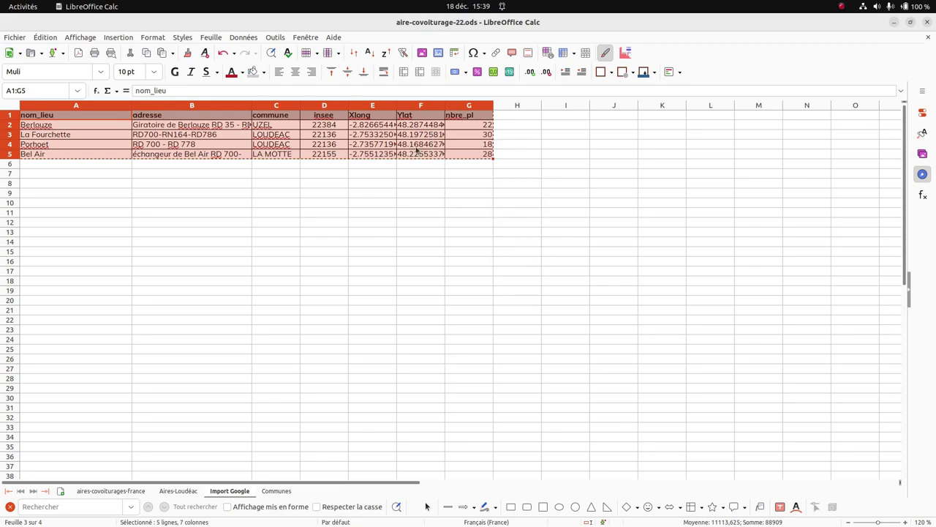
pyautogui.click(9, 55)
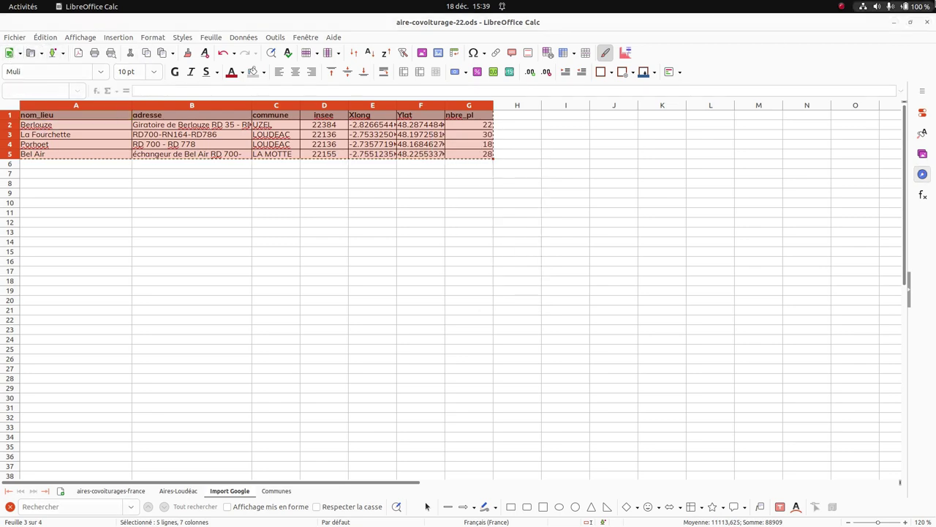
pyautogui.moveTo(736, 142); pyautogui.dragTo(128, 159)
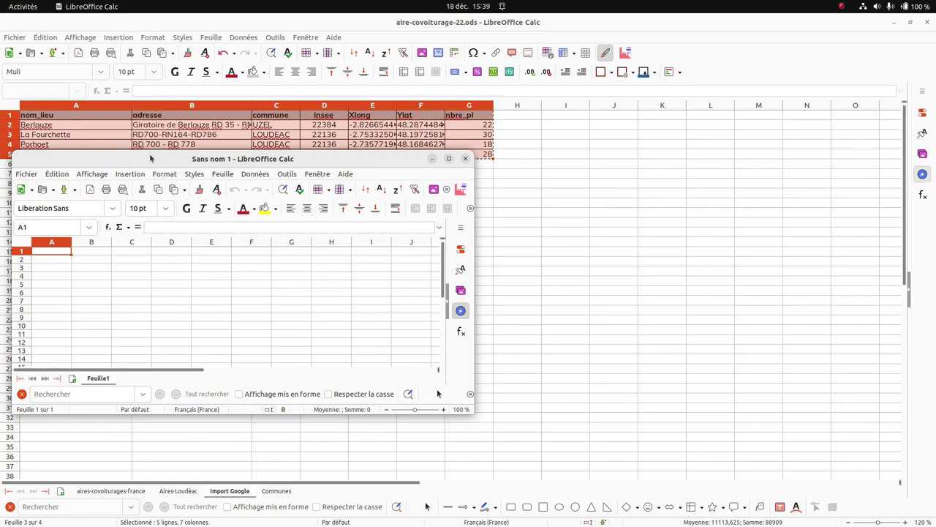
pyautogui.doubleClick(150, 158)
pyautogui.hotkey('ctrl', 'v')
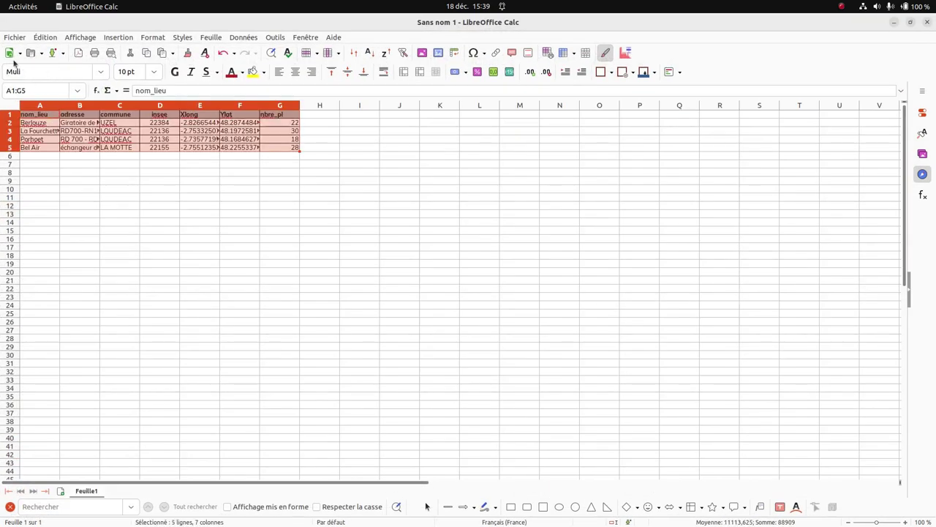
# Step: Save the new spreadsheet as covoiturage.ods in the td06 - GoogleMaps folder, replacing the existing file
pyautogui.click(15, 37)
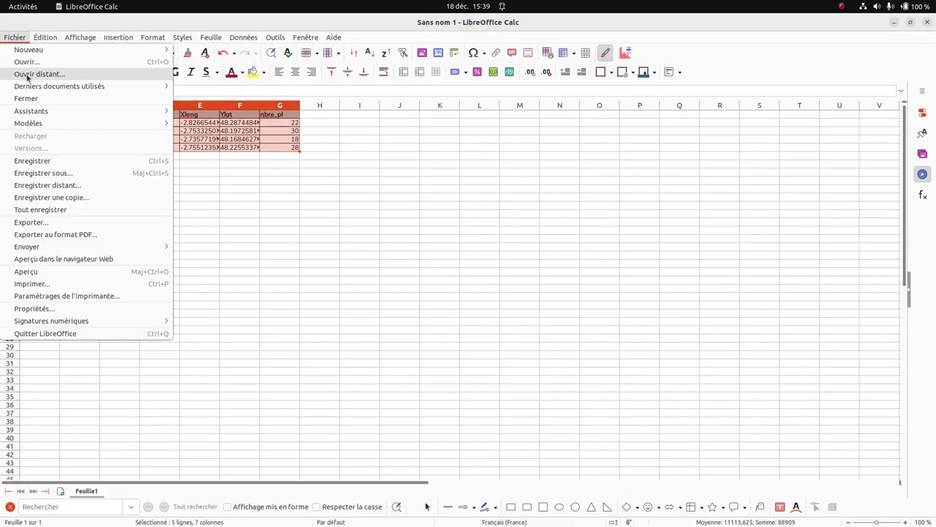
pyautogui.click(59, 173)
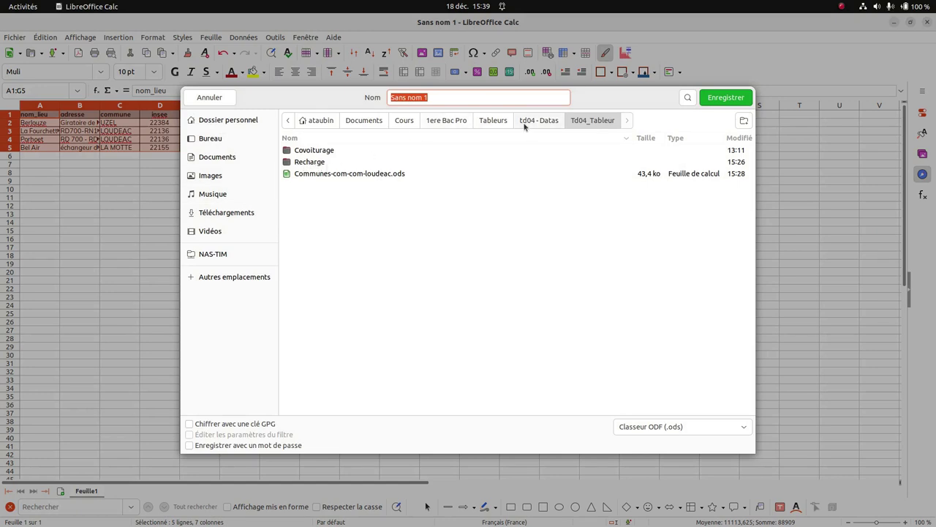
pyautogui.click(502, 123)
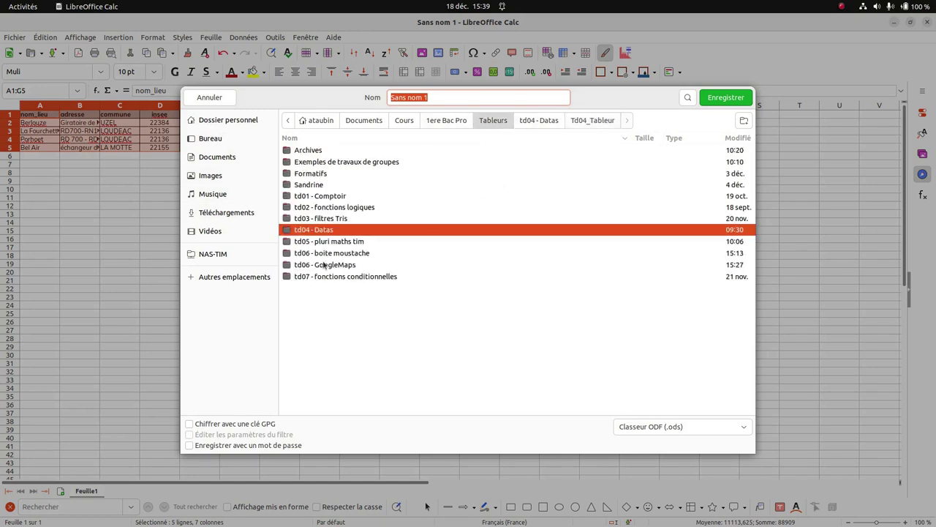
pyautogui.click(324, 267)
pyautogui.doubleClick(323, 267)
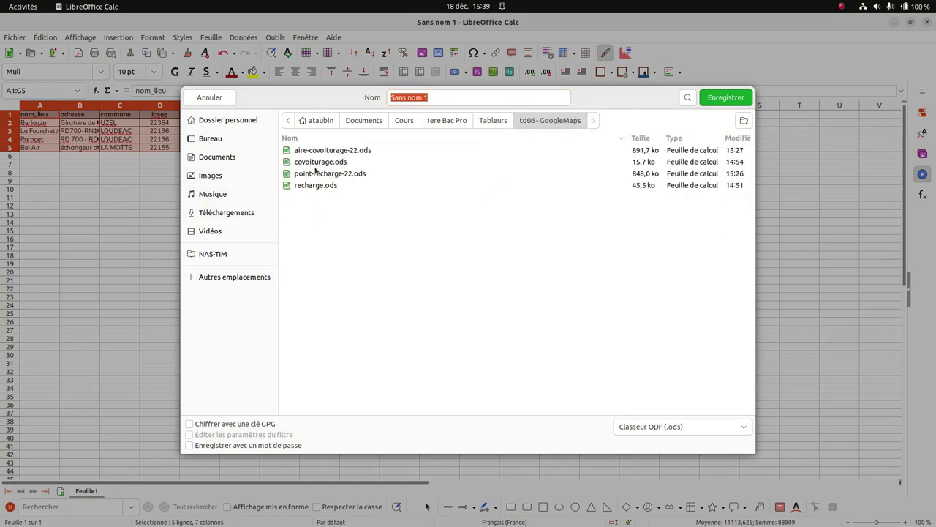
pyautogui.click(313, 163)
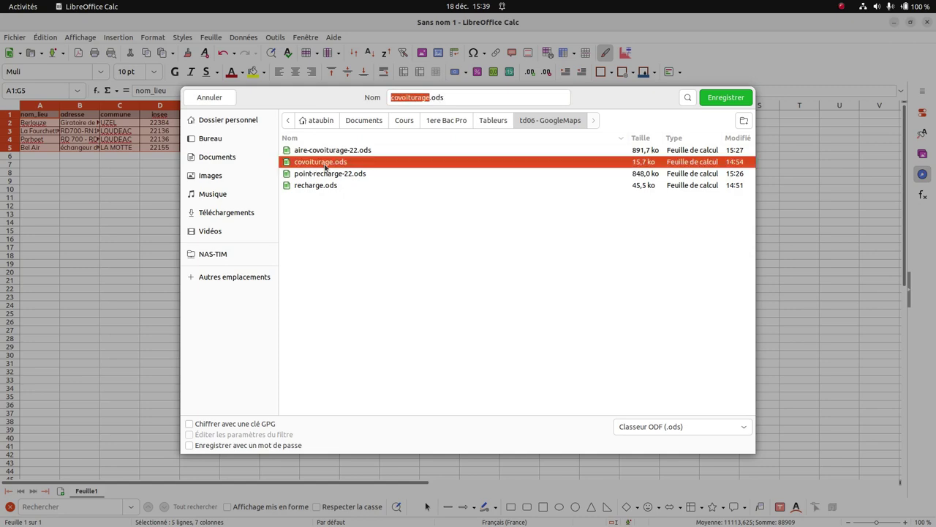
pyautogui.click(721, 103)
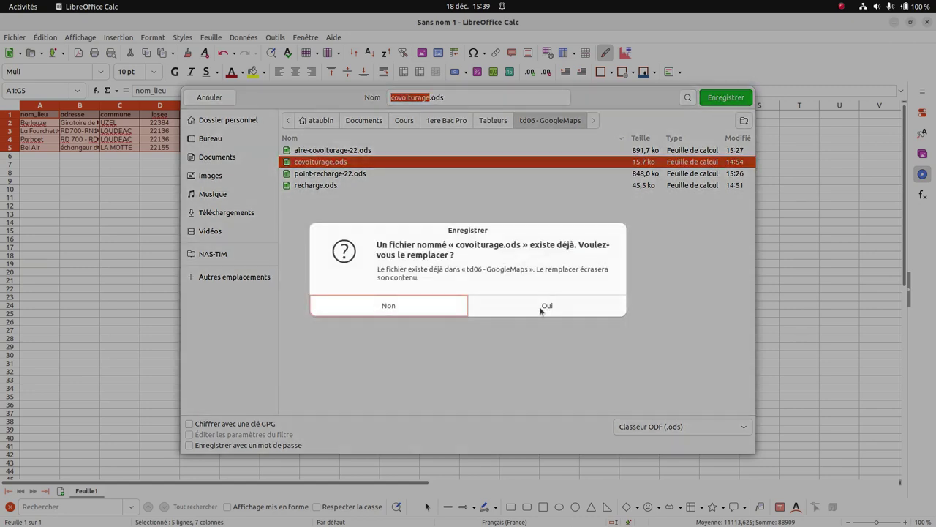
pyautogui.click(547, 308)
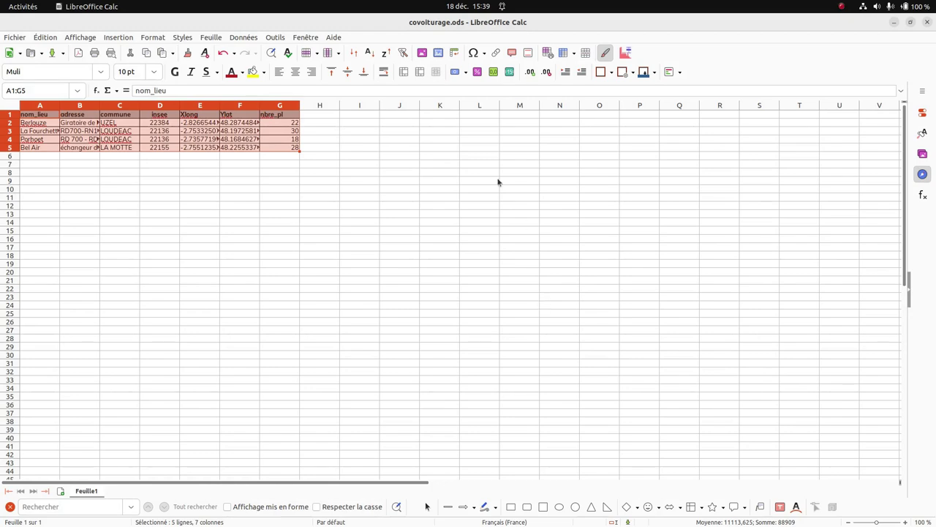